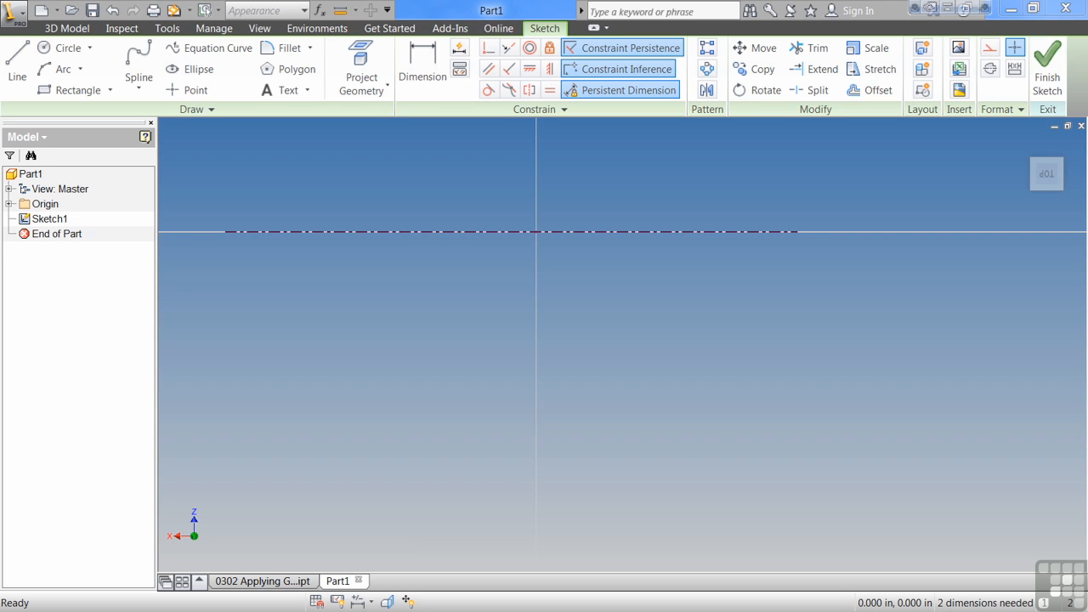
Step: Draw a closed six-sided profile below the centerline: two sloped lines, three vertical edges and a short horizontal upper edge
left_click(17, 64)
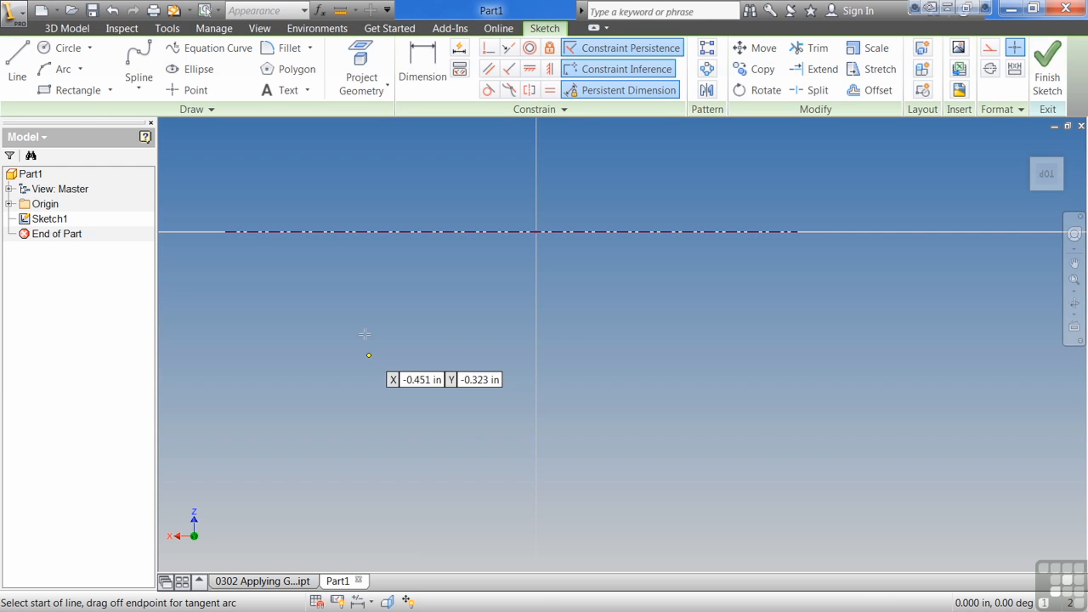
left_click(363, 368)
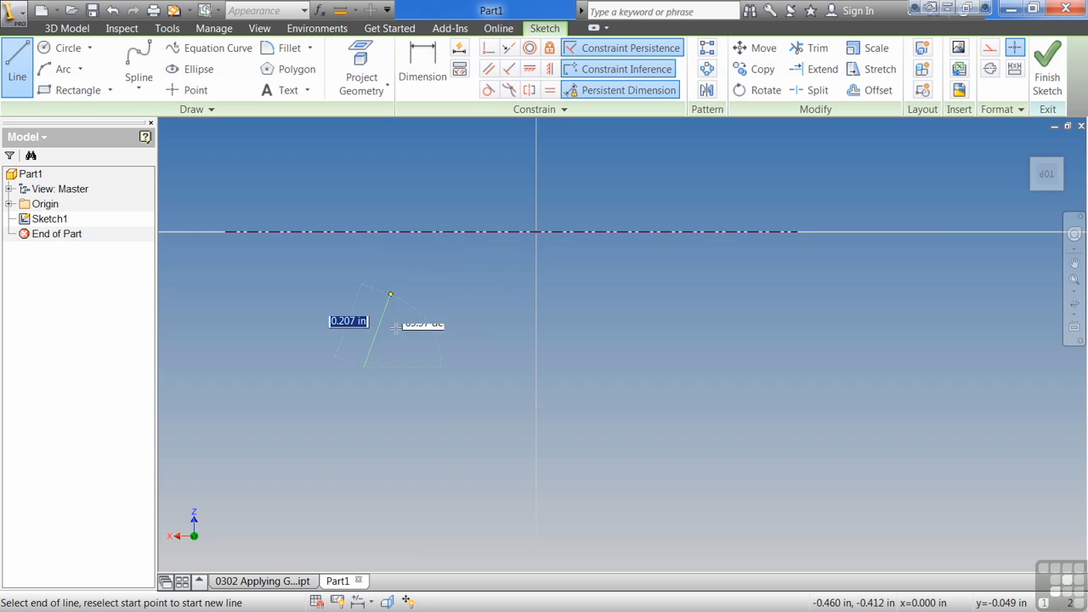
left_click(364, 451)
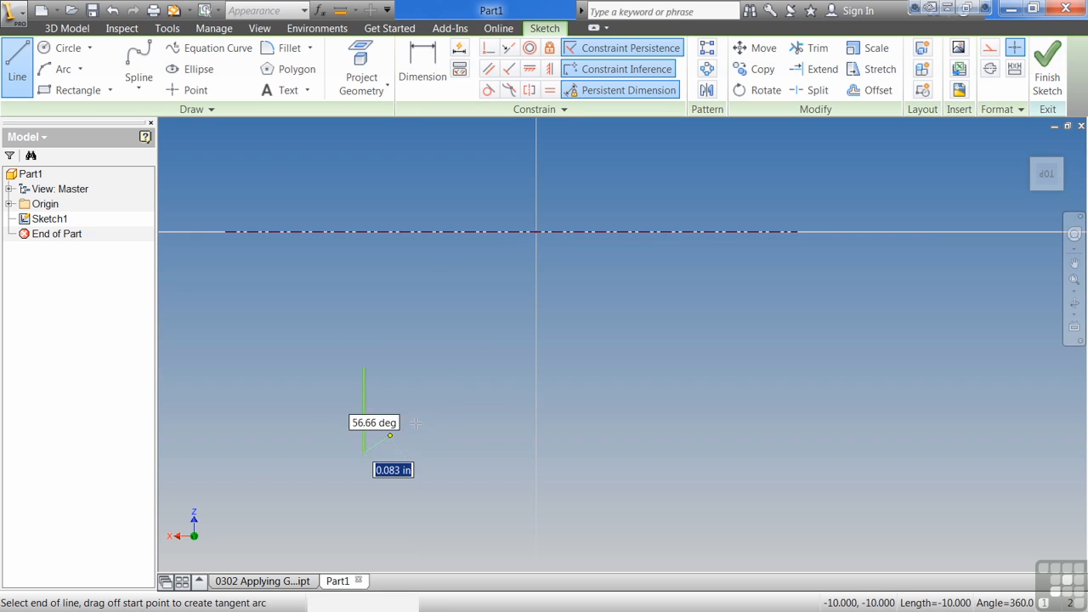
left_click(689, 349)
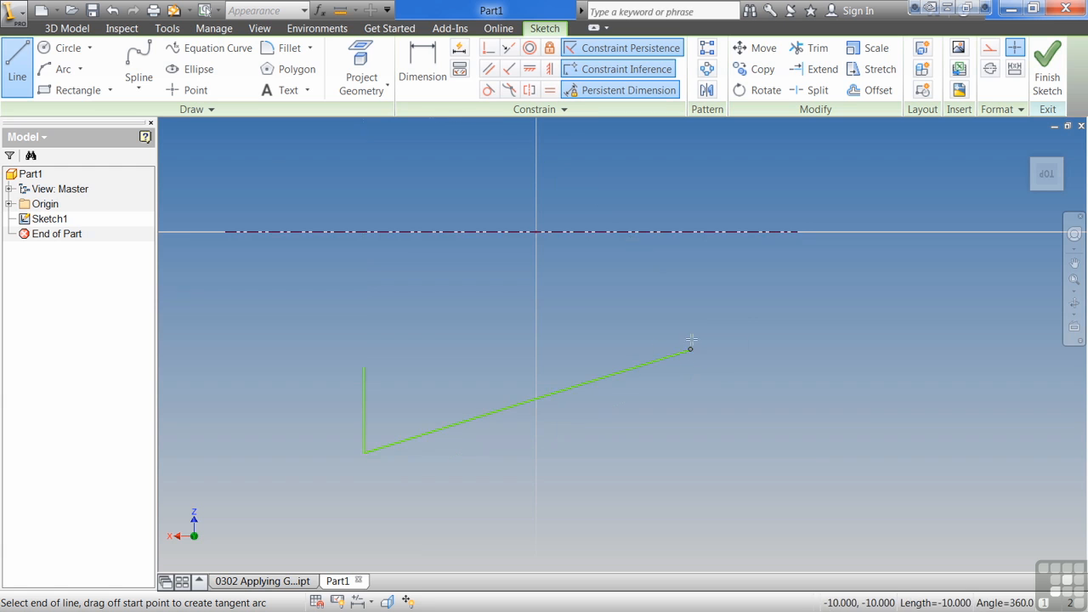
left_click(690, 251)
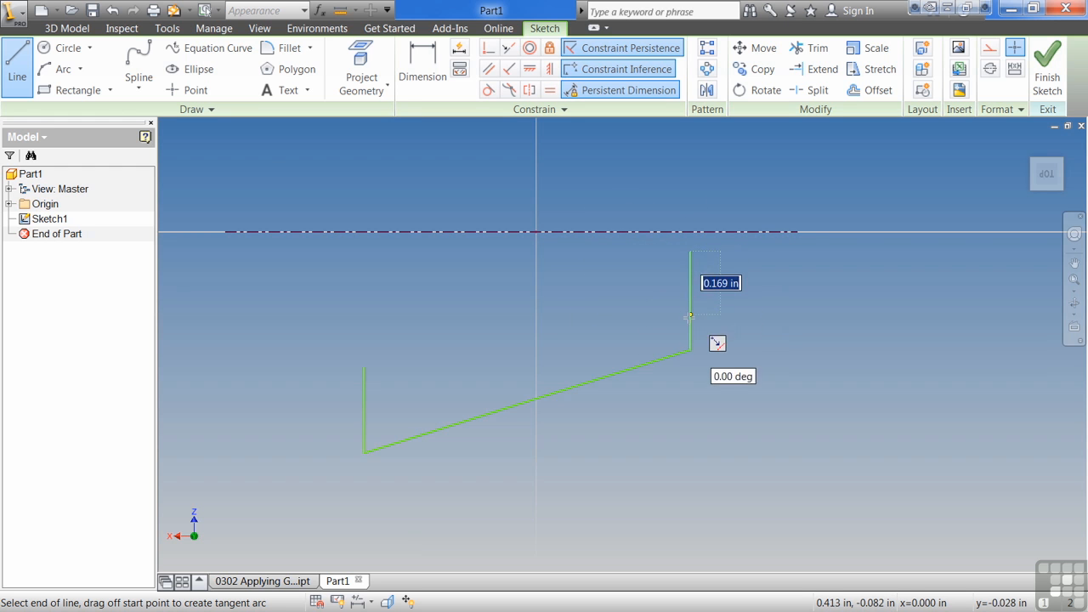
left_click(593, 252)
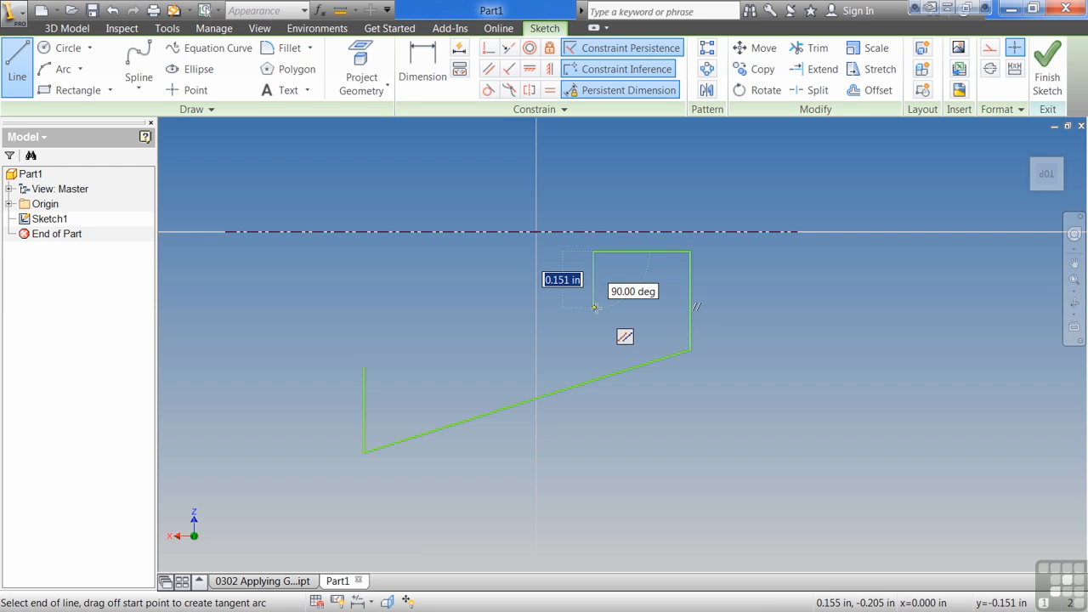
left_click(596, 308)
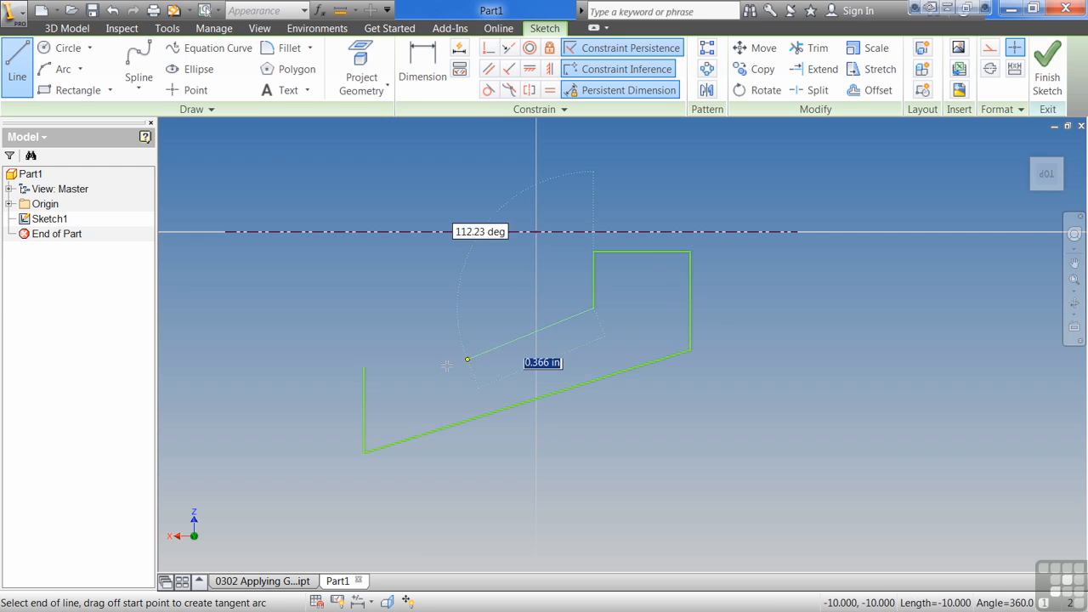
left_click(364, 367)
right_click(440, 359)
left_click(438, 338)
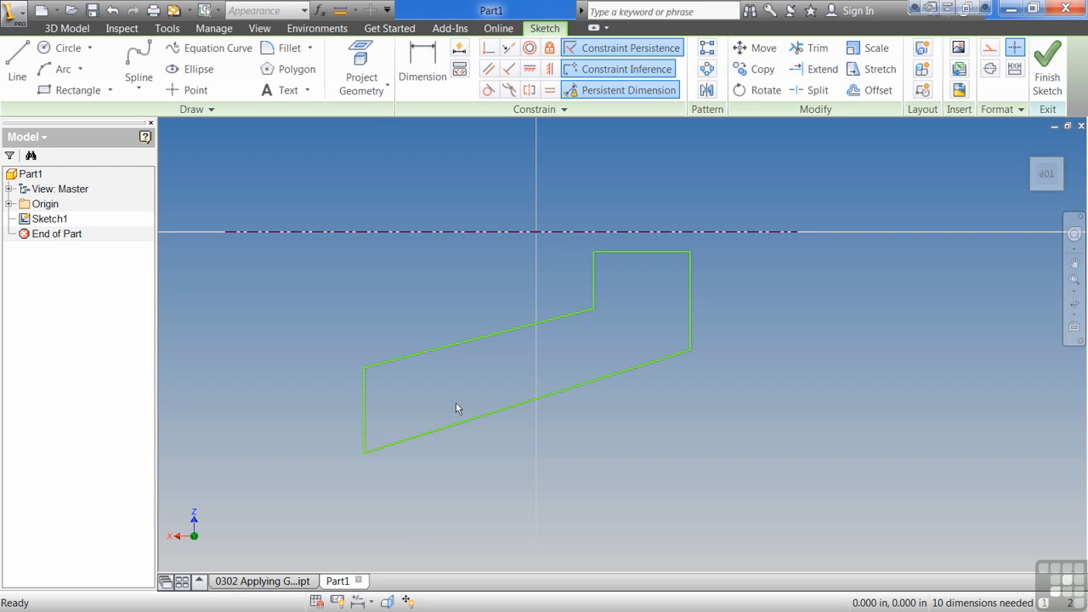
Step: Apply a parallel constraint between the profile's two sloped lines
left_click(488, 68)
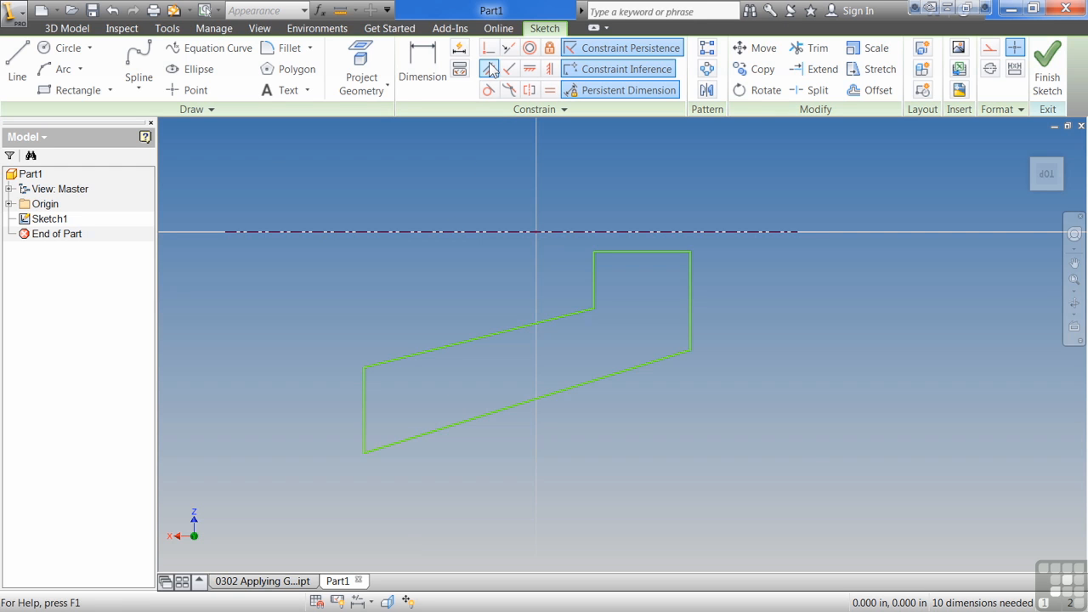
left_click(501, 332)
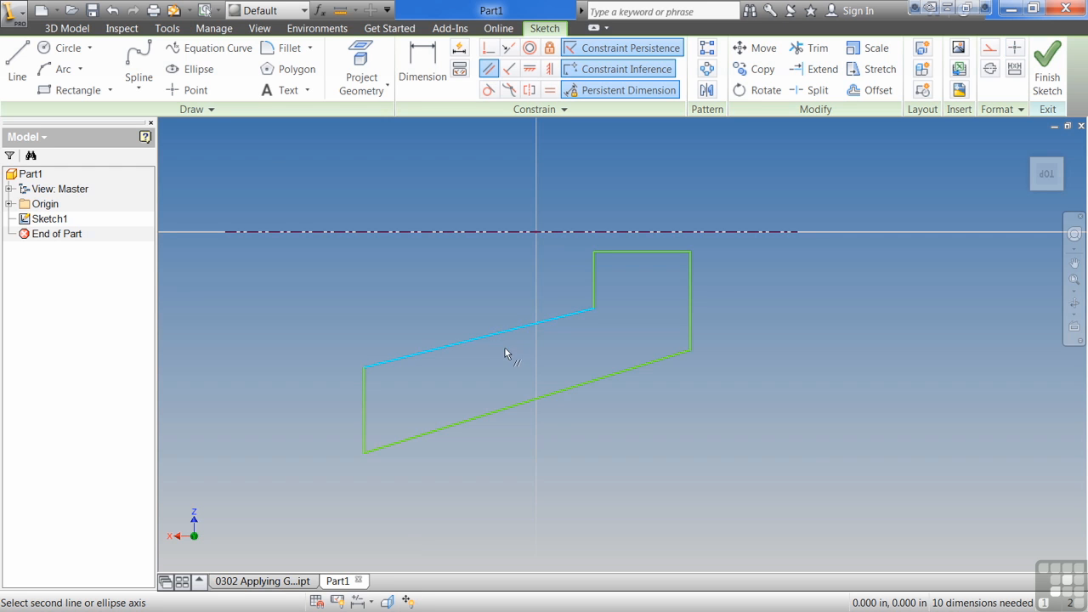
left_click(518, 404)
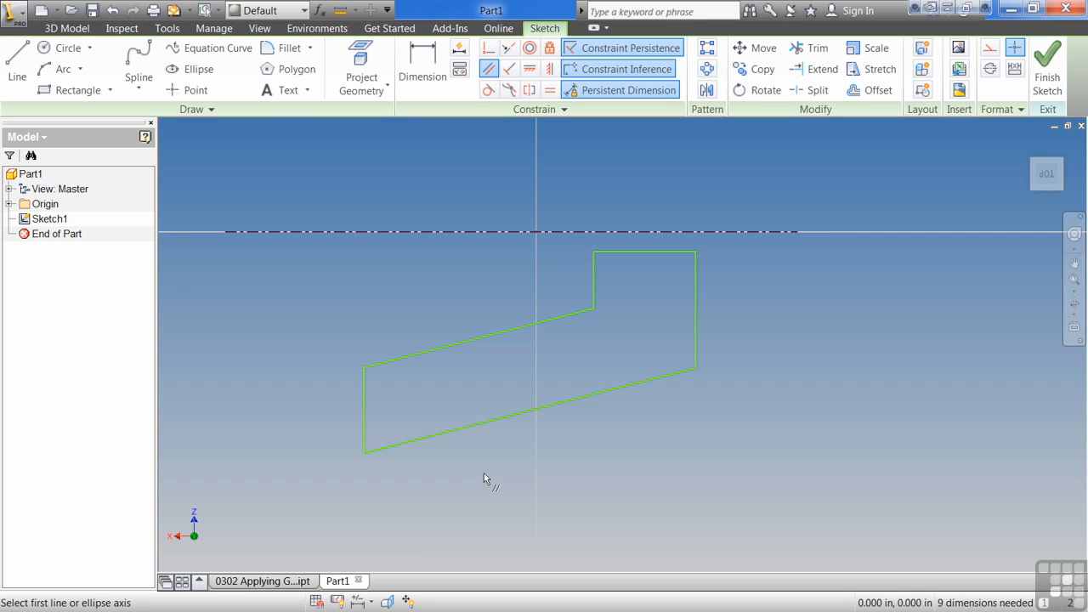
key("Escape")
Step: With all constraints shown, lower the profile's upper edge slightly and delete the perpendicular constraint between its longest vertical edge and the centerline
key("F8")
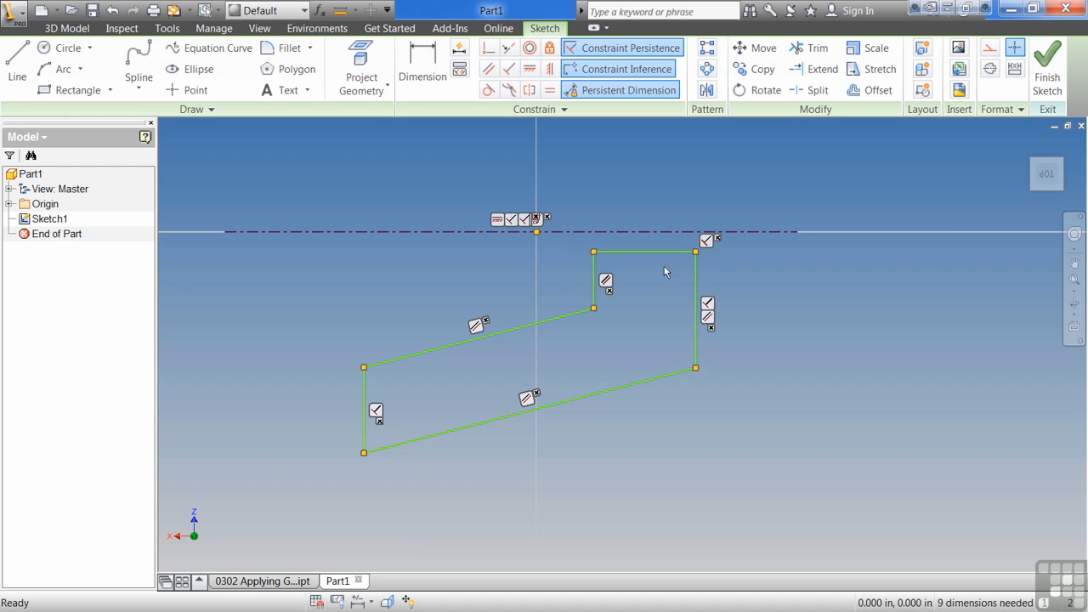
left_click_drag(660, 252, 687, 277)
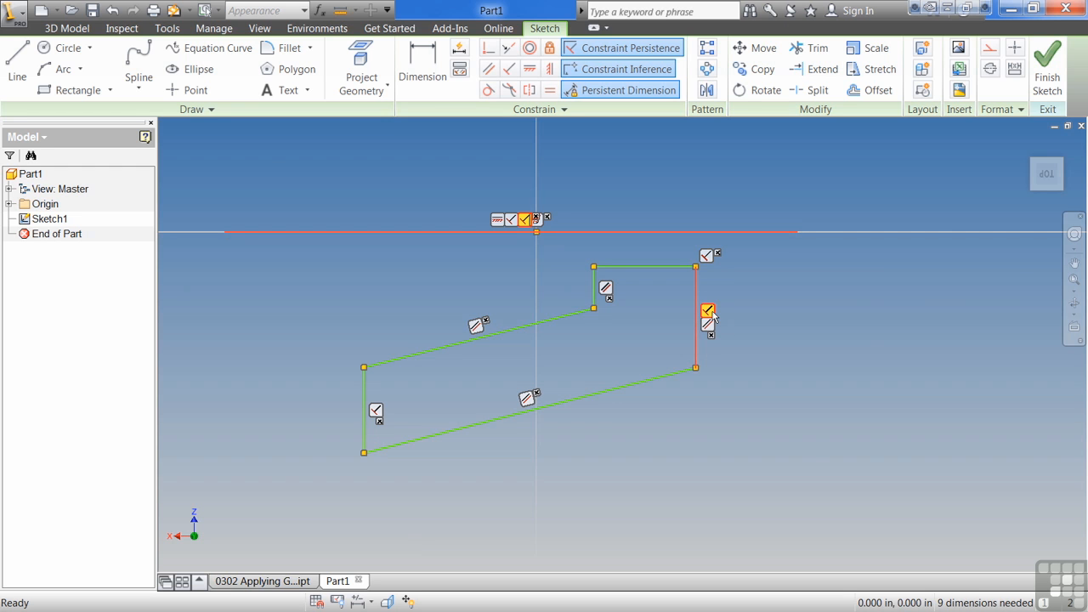
left_click(709, 311)
key("Delete")
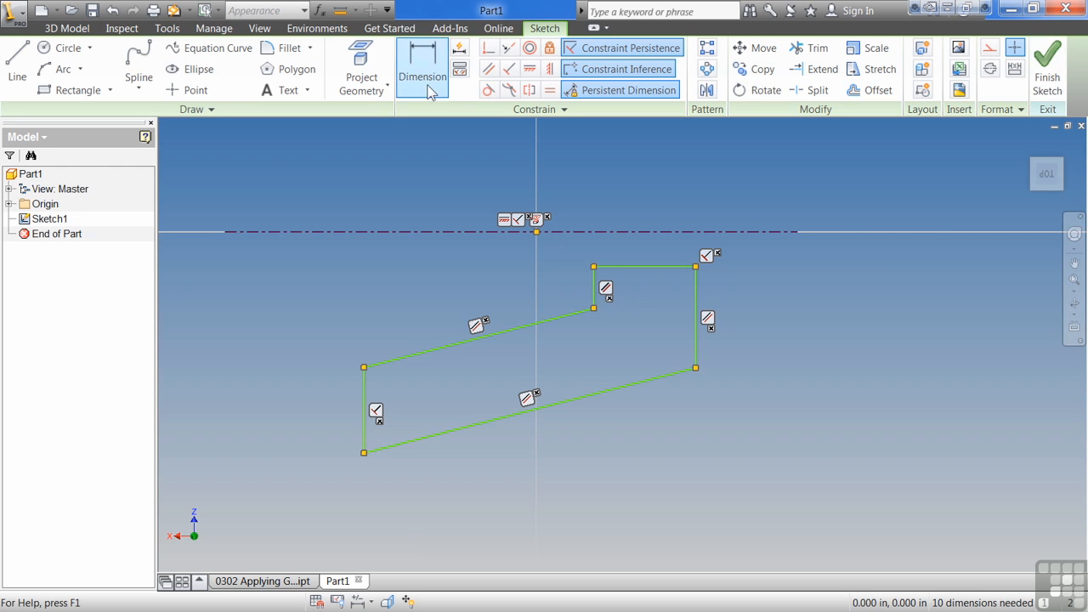
Step: Apply a horizontal constraint to the profile's short upper edge, and delete that constraint again
left_click(529, 69)
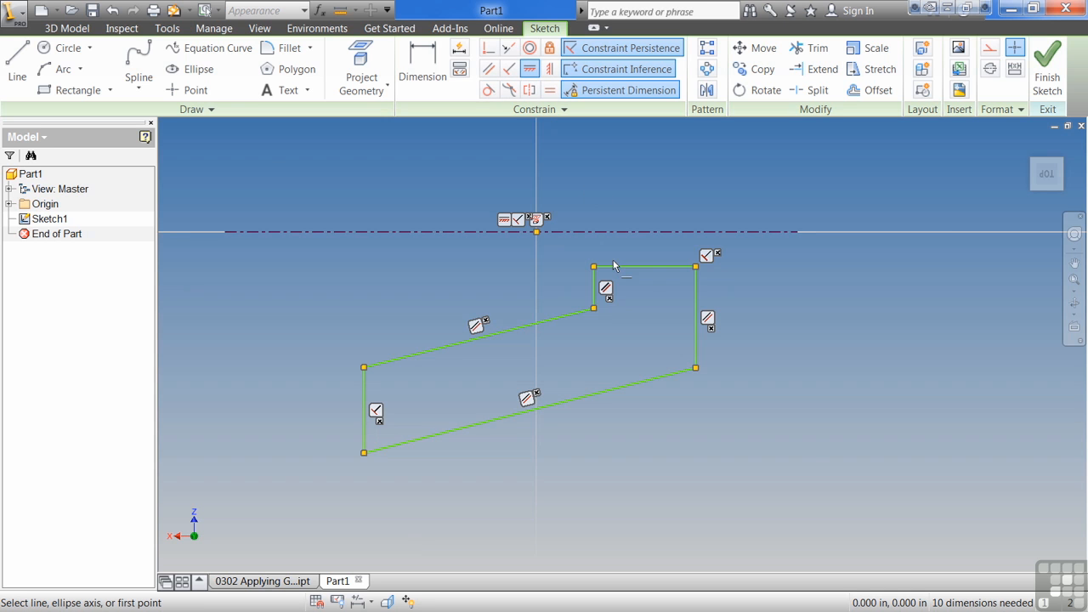
left_click(621, 270)
right_click(638, 359)
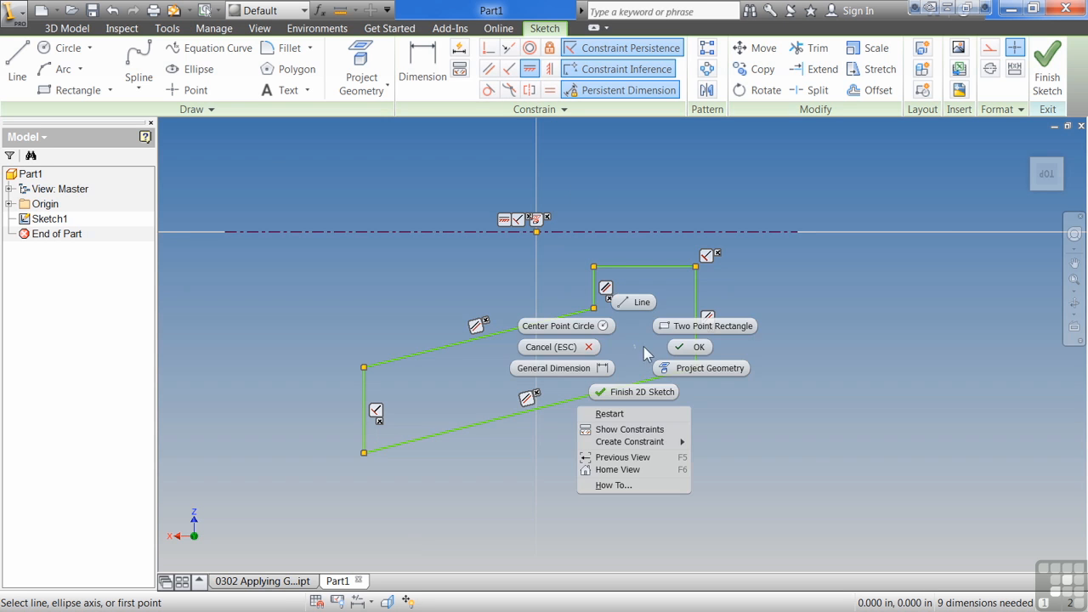
left_click(681, 347)
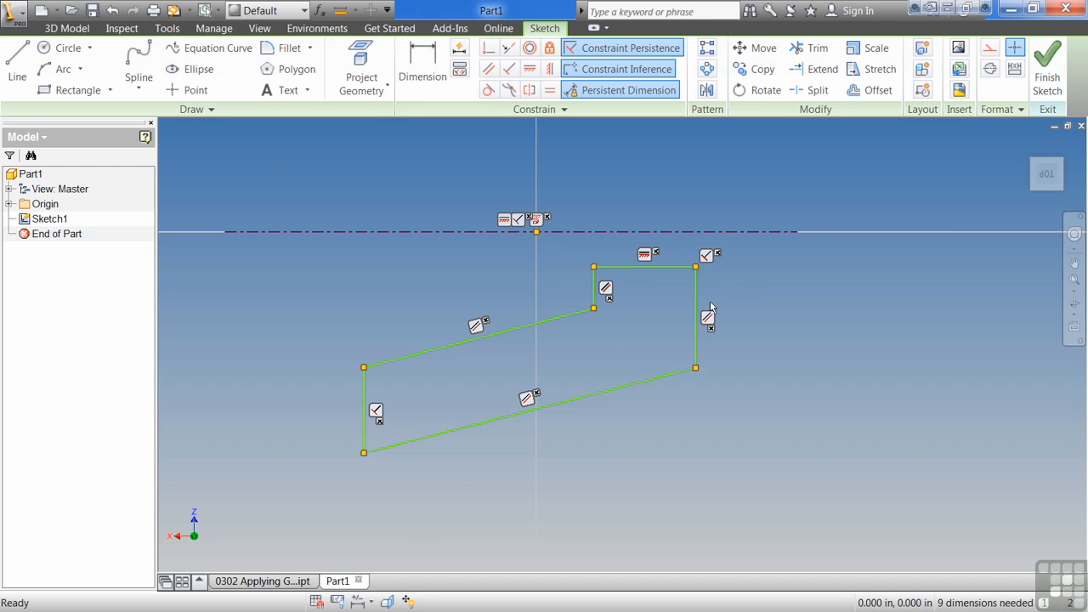
left_click(644, 256)
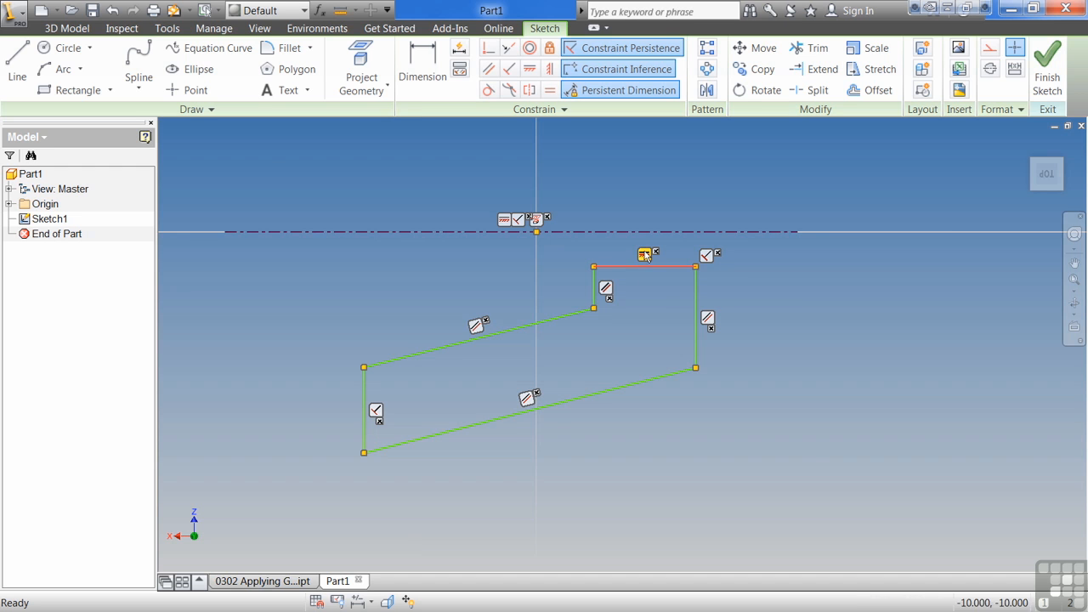
key("Delete")
Step: Apply a parallel constraint between the profile's short upper edge and the centerline
left_click(488, 69)
left_click(662, 266)
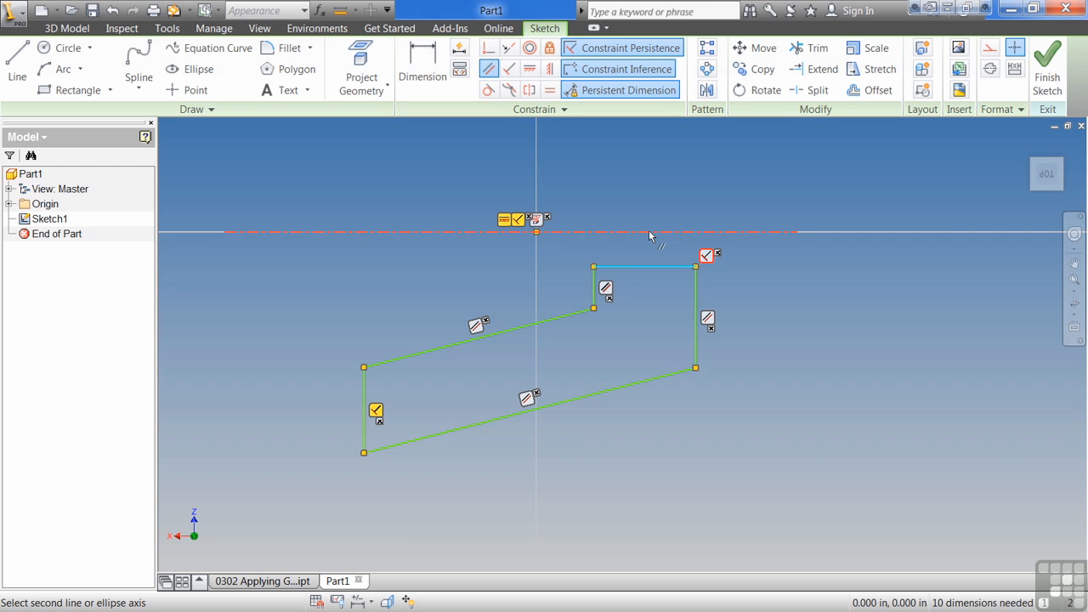
left_click(649, 232)
right_click(643, 310)
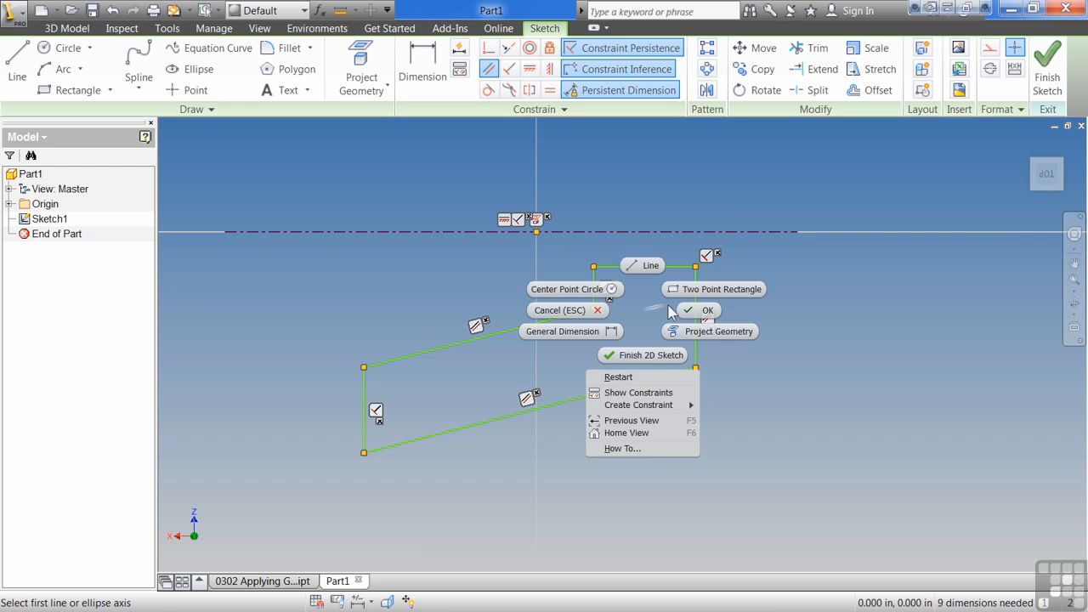
left_click(697, 312)
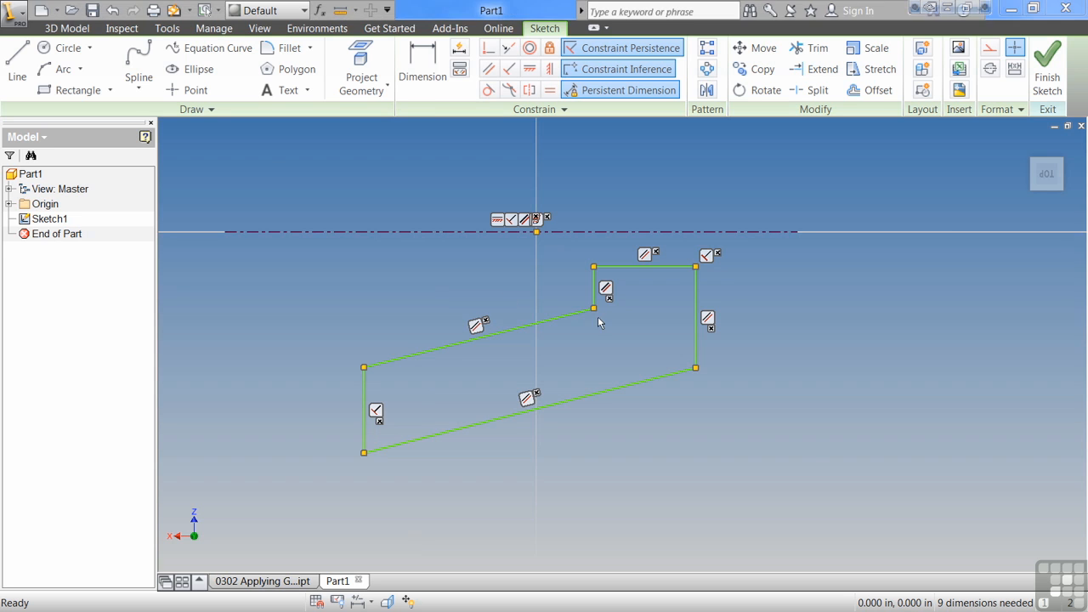
Step: Reshape the profile by moving its upper, sloped and vertical edges and its lower right corner to test the constraints
mouse_move(651, 268)
left_mouse_down()
mouse_move(654, 288)
mouse_move(665, 271)
left_mouse_up()
left_click_drag(498, 336, 503, 366)
mouse_move(361, 403)
left_mouse_down()
mouse_move(340, 429)
mouse_move(371, 337)
mouse_move(367, 510)
mouse_move(408, 372)
mouse_move(400, 404)
left_mouse_up()
left_click_drag(699, 335, 642, 332)
left_click_drag(616, 263, 619, 284)
left_click_drag(647, 341, 664, 351)
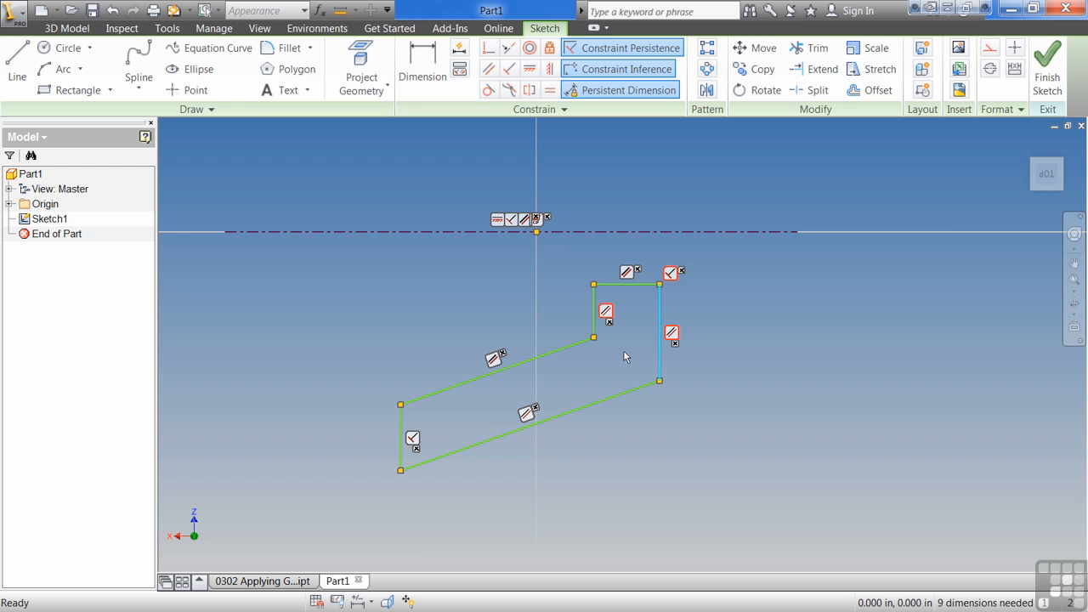
mouse_move(644, 284)
left_mouse_down()
mouse_move(644, 318)
mouse_move(645, 259)
mouse_move(646, 285)
mouse_move(647, 273)
left_mouse_up()
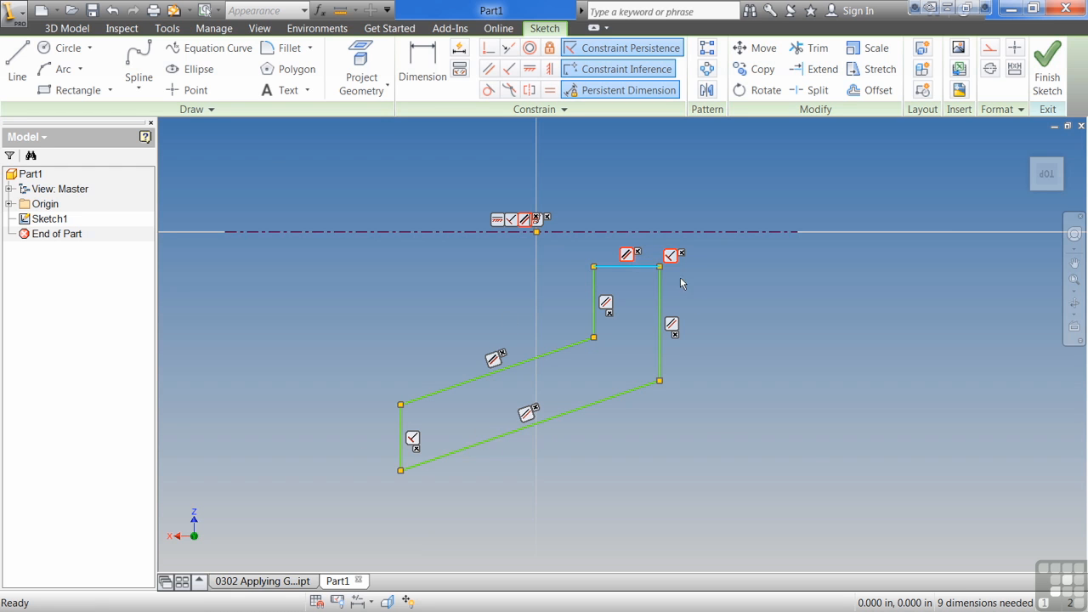
mouse_move(660, 381)
left_mouse_down()
mouse_move(616, 385)
mouse_move(596, 340)
mouse_move(655, 352)
mouse_move(670, 384)
left_mouse_up()
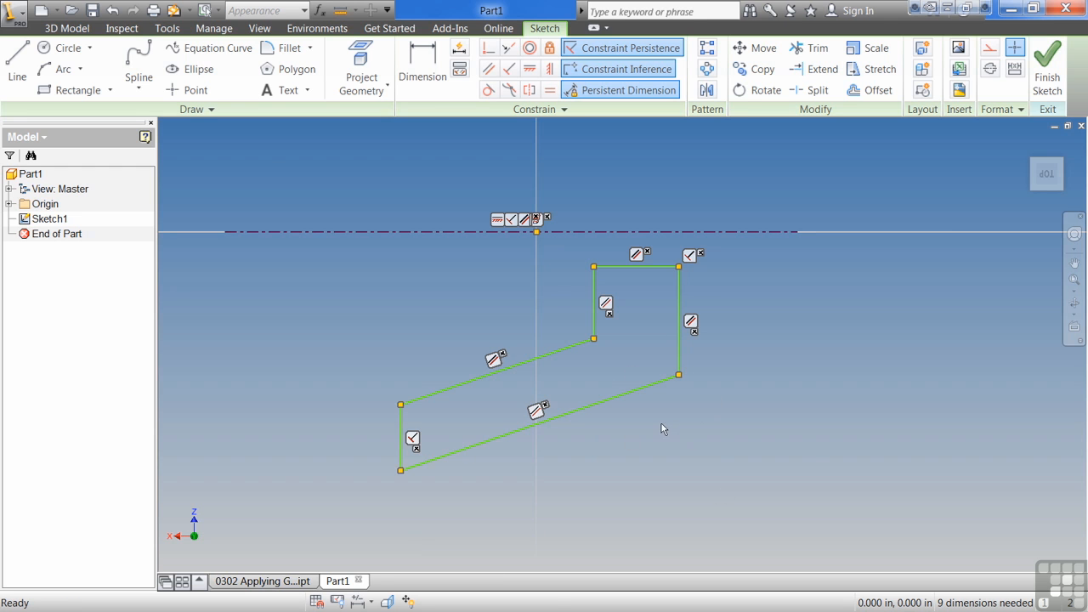
Step: Make the short upper edge equal in length to the left end edge and the inner vertical edge, and move edges to test it
left_click(549, 90)
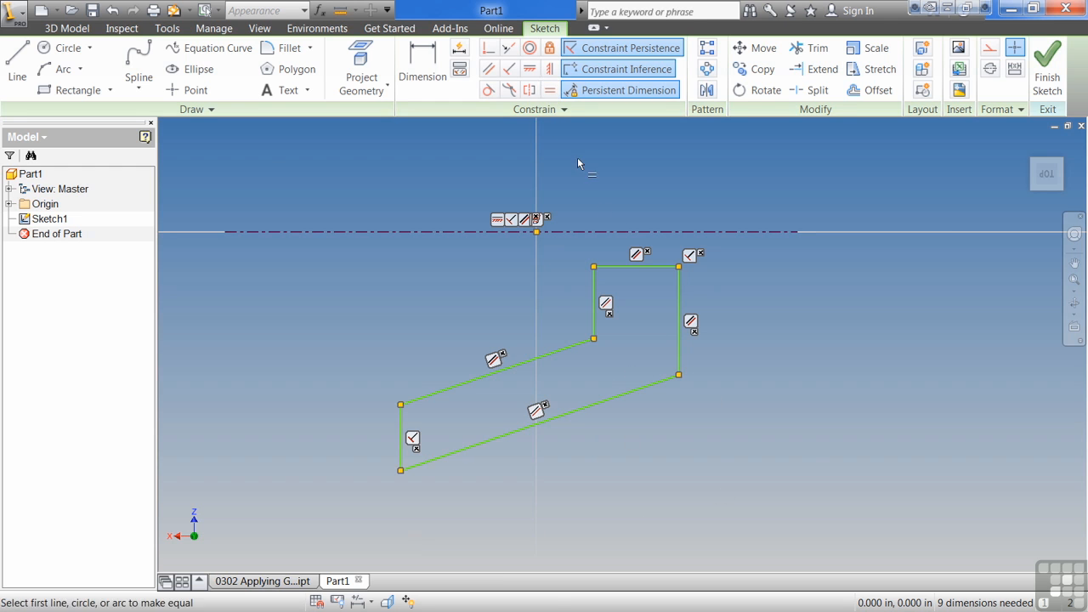
left_click(622, 268)
left_click(401, 429)
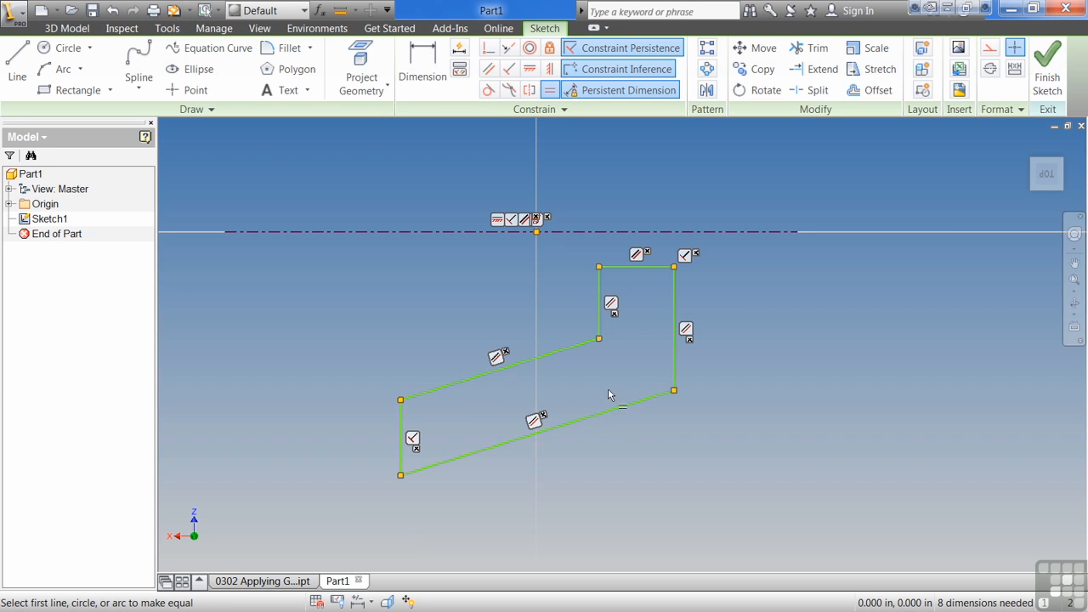
left_click(601, 293)
left_click(620, 269)
key("Escape")
mouse_move(621, 271)
left_mouse_down()
mouse_move(634, 297)
mouse_move(636, 249)
mouse_move(626, 293)
mouse_move(631, 282)
mouse_move(666, 299)
mouse_move(774, 303)
mouse_move(568, 306)
mouse_move(631, 306)
left_mouse_up()
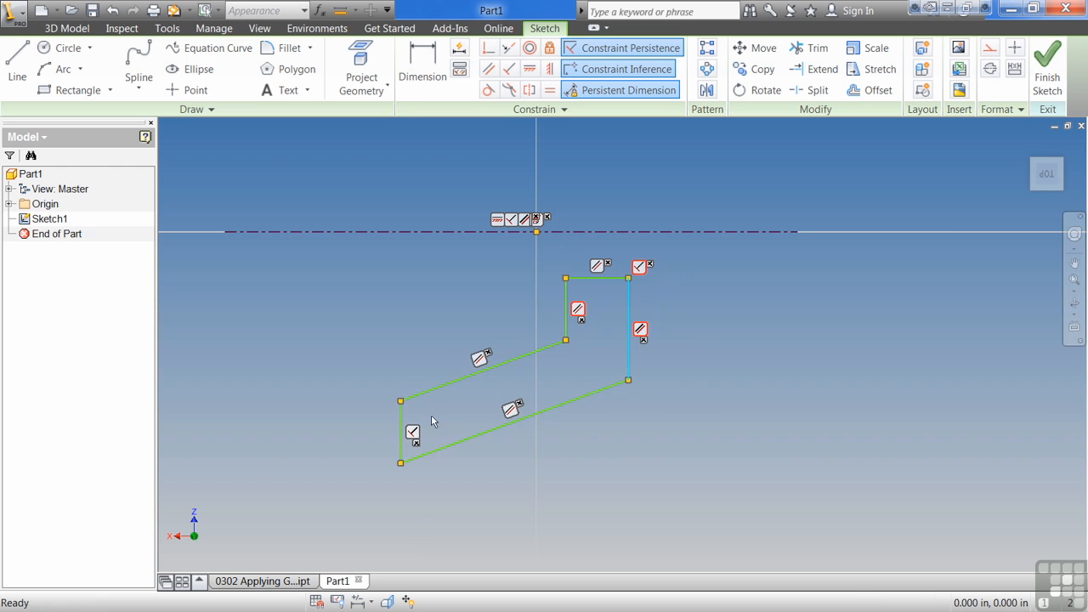
mouse_move(401, 419)
left_mouse_down()
mouse_move(310, 425)
mouse_move(390, 414)
left_mouse_up()
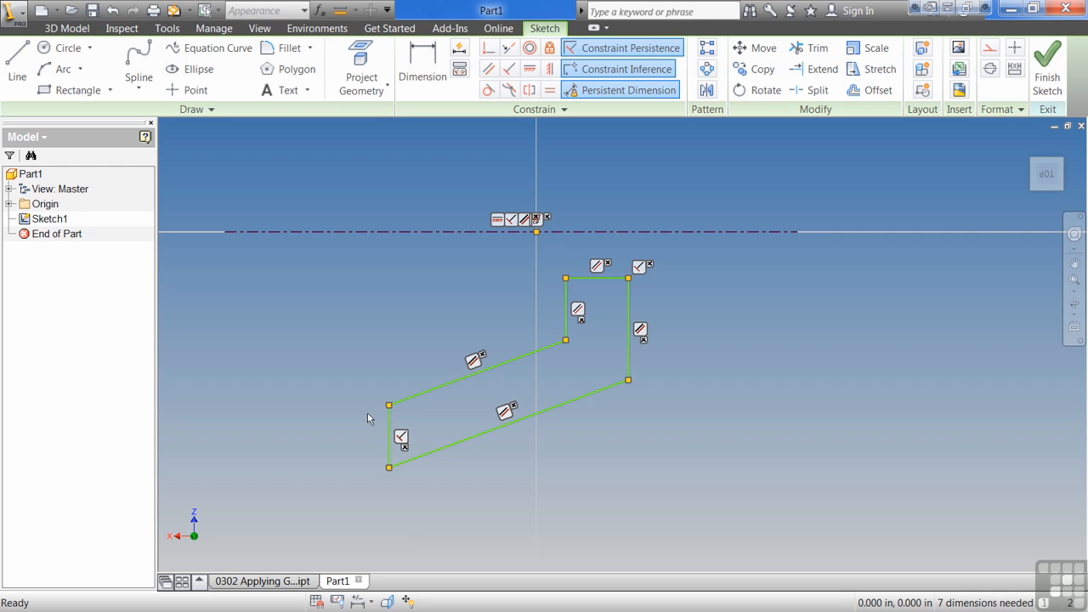
Step: Show all constraints and delete the equal constraints on the left end edge and the inner vertical edge
key("F8")
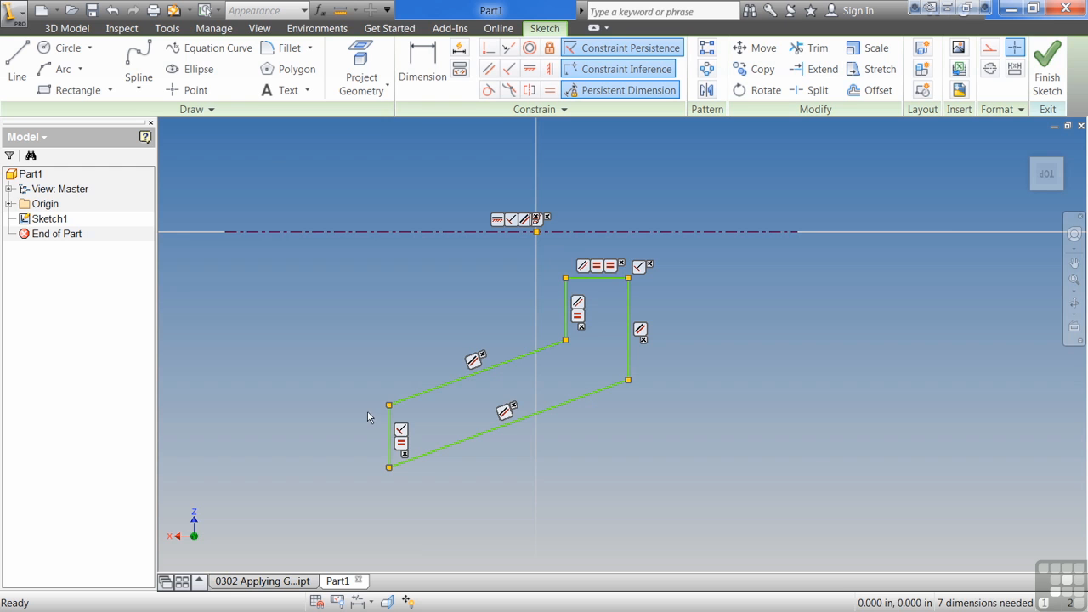
left_click(400, 443)
key("Delete")
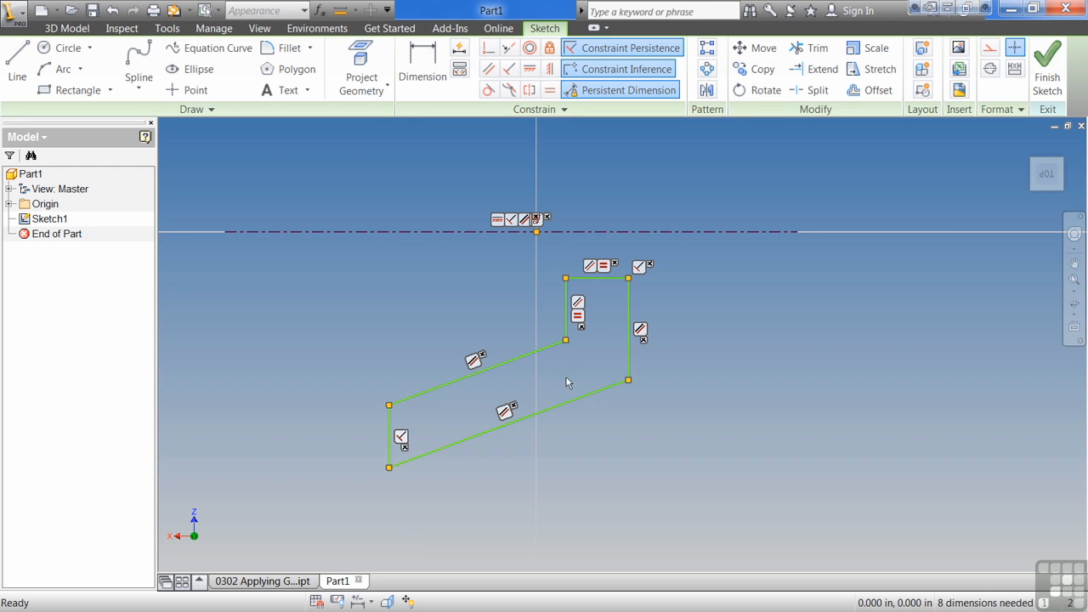
left_click(577, 317)
key("Delete")
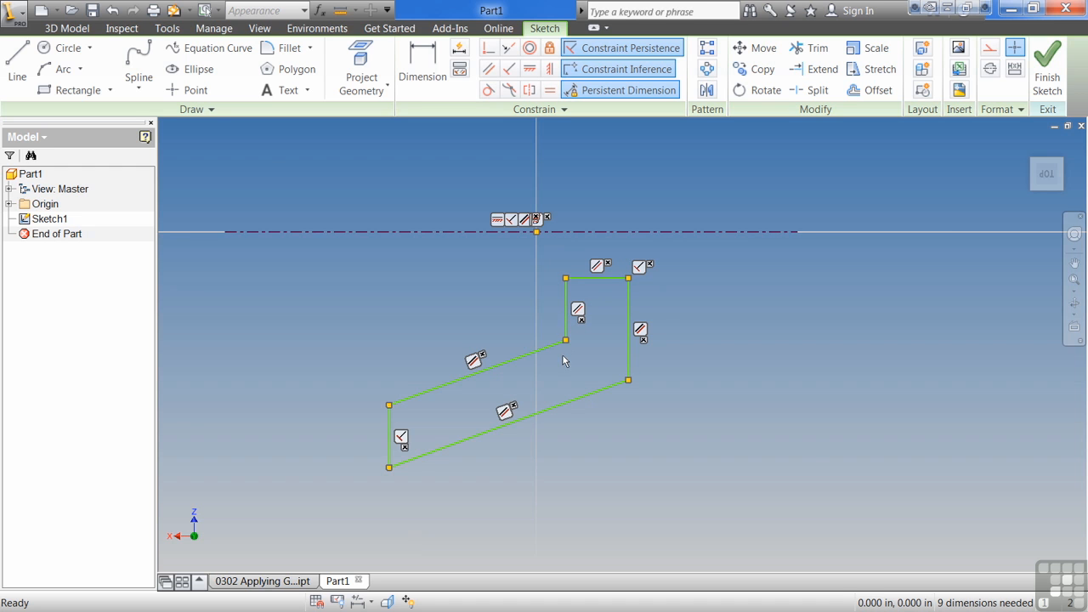